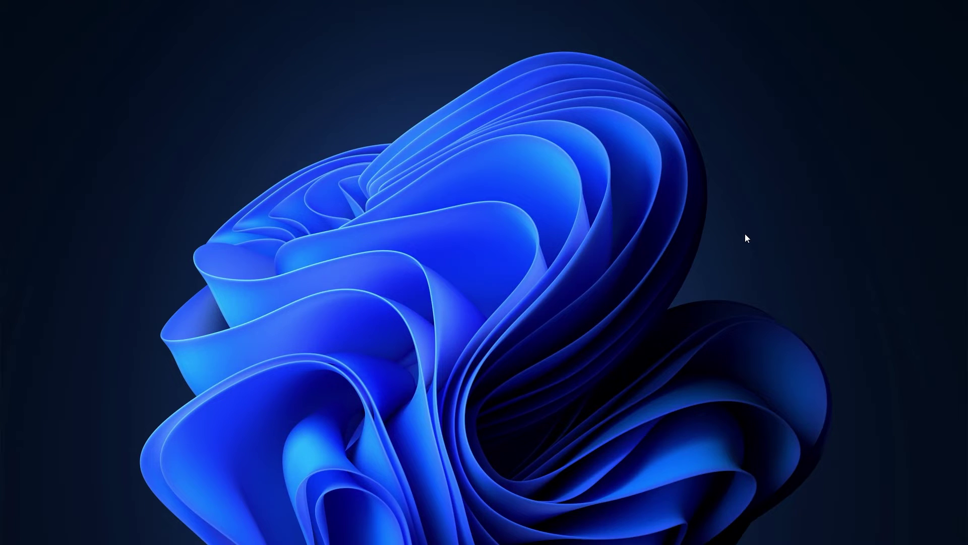
Search Start for logo.png, filter to Photos, and open its Desktop\Me folder.
{"action": "key", "text": "super"}
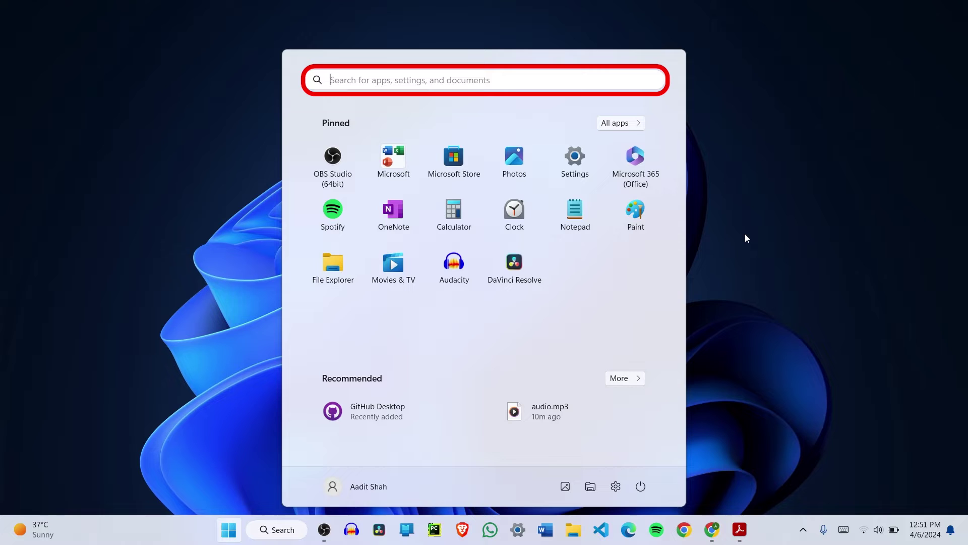
{"action": "type", "text": "logo"}
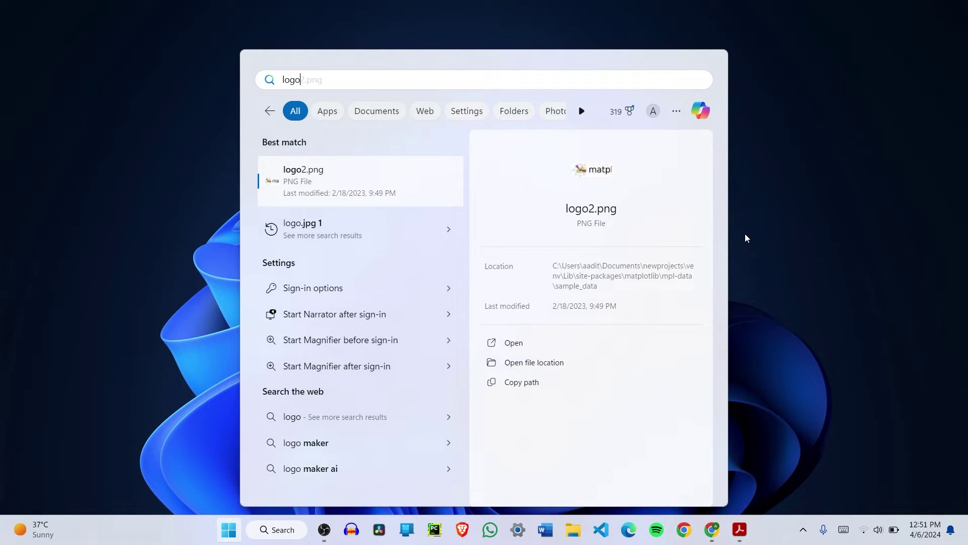
{"action": "type", "text": ".png"}
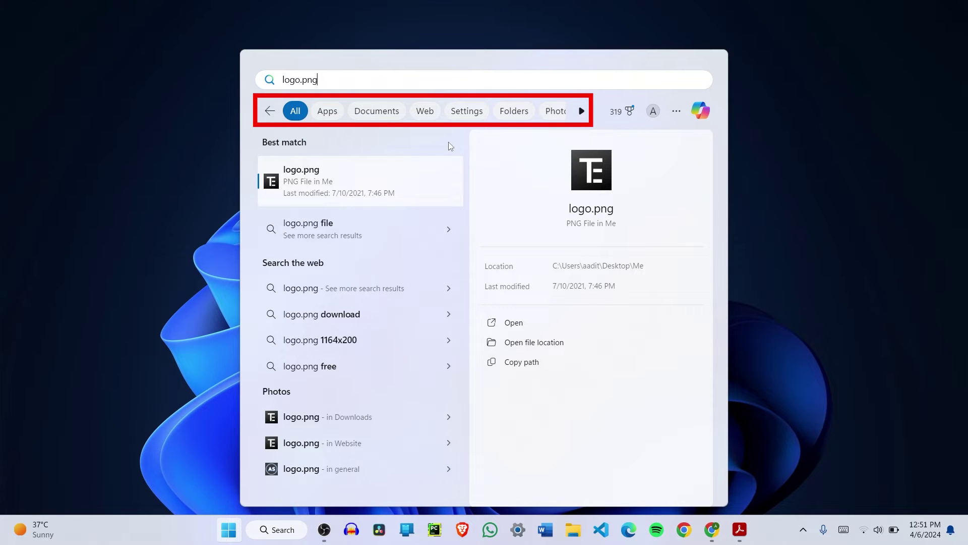
{"action": "left_click", "coordinate": [578, 115]}
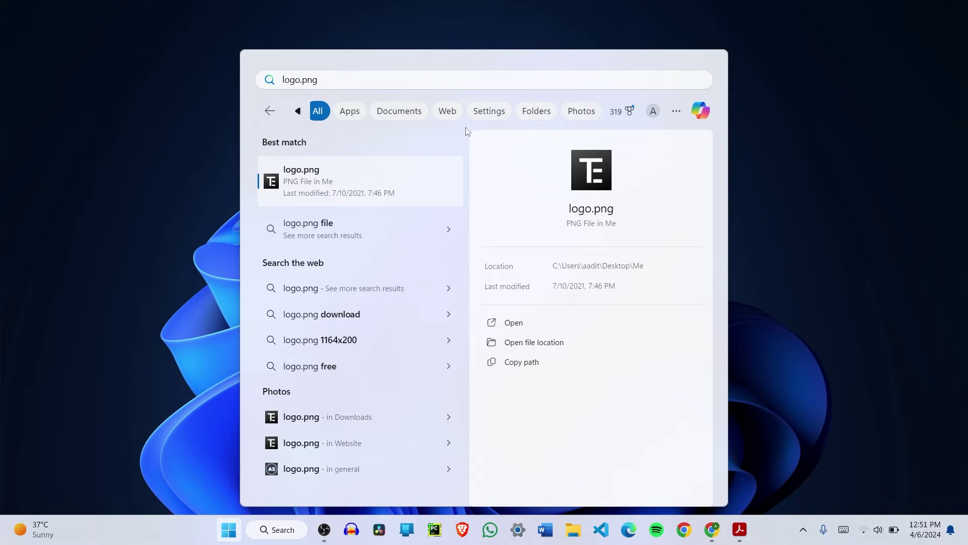
{"action": "left_click", "coordinate": [585, 116]}
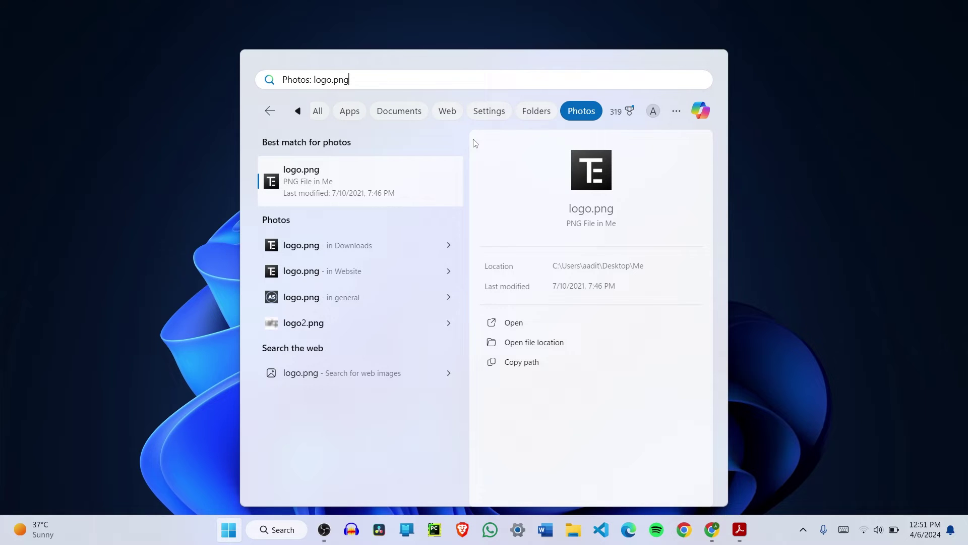
{"action": "left_click", "coordinate": [536, 343]}
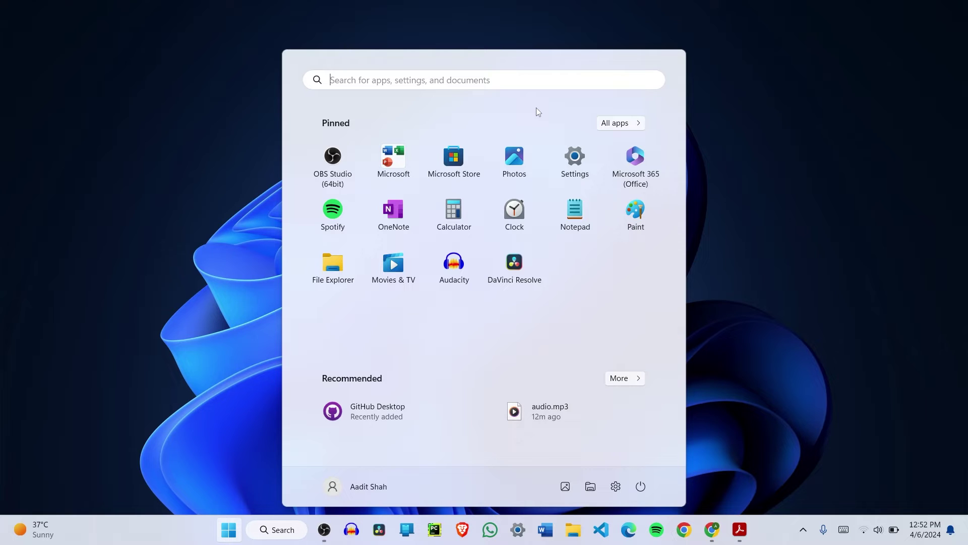
Open Downloads in a new File Explorer window and check its sort options without changing them.
{"action": "left_click", "coordinate": [333, 263]}
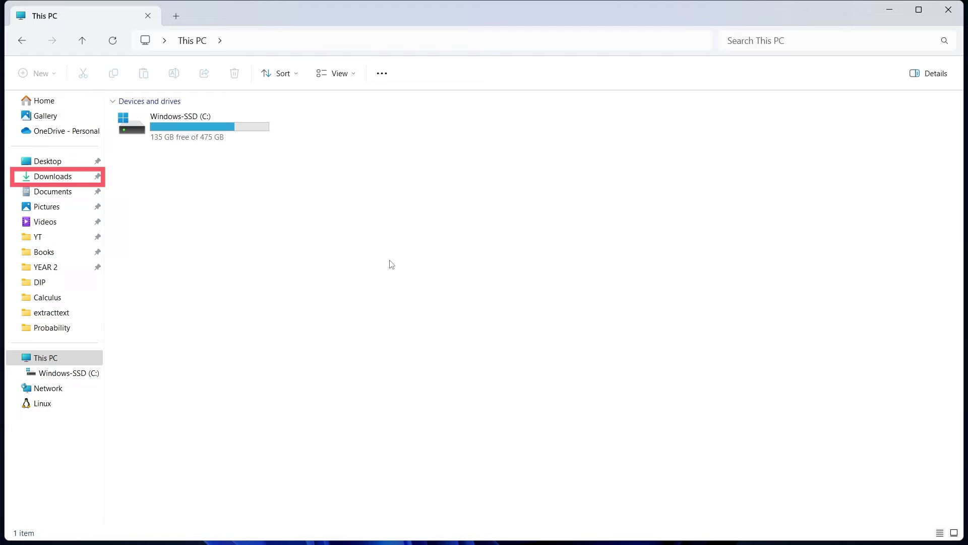
{"action": "left_click", "coordinate": [51, 179]}
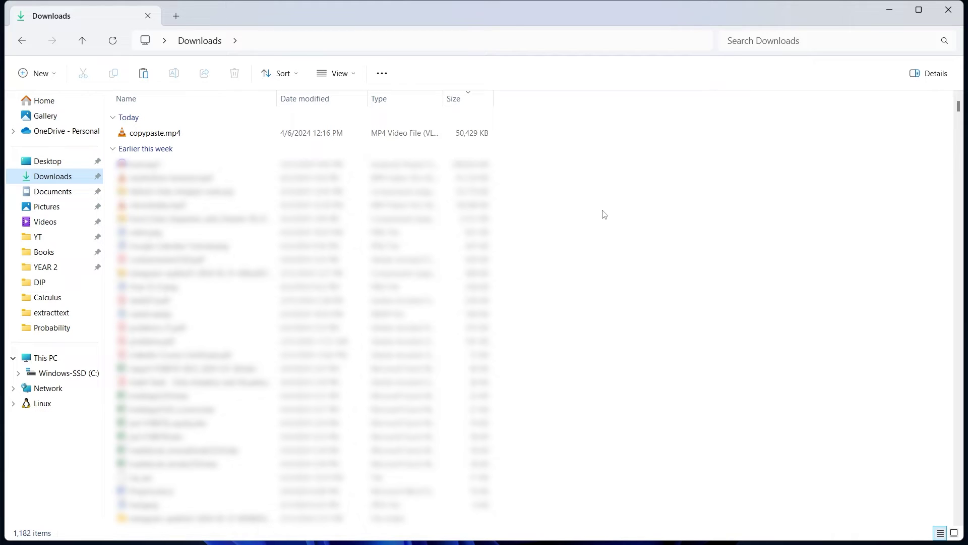
{"action": "left_click", "coordinate": [601, 240]}
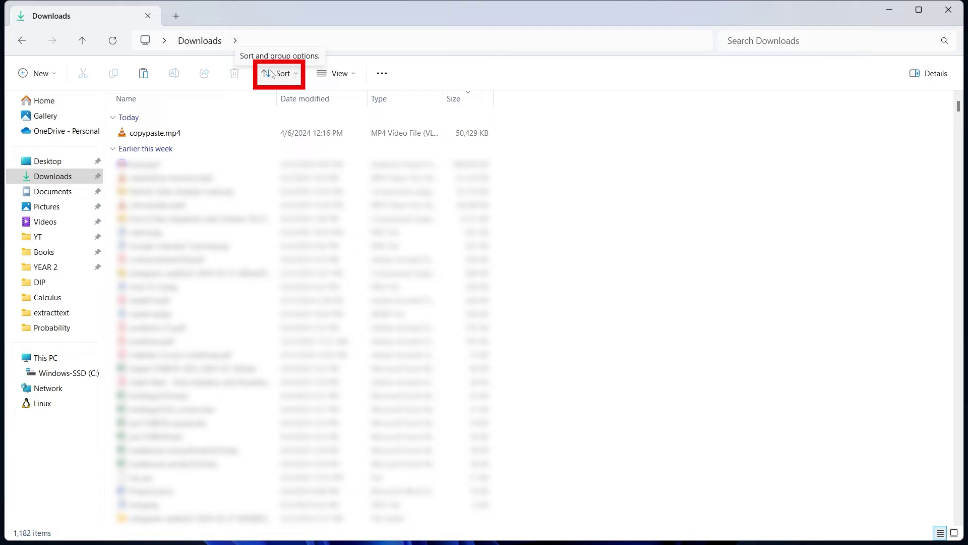
{"action": "left_click", "coordinate": [281, 80]}
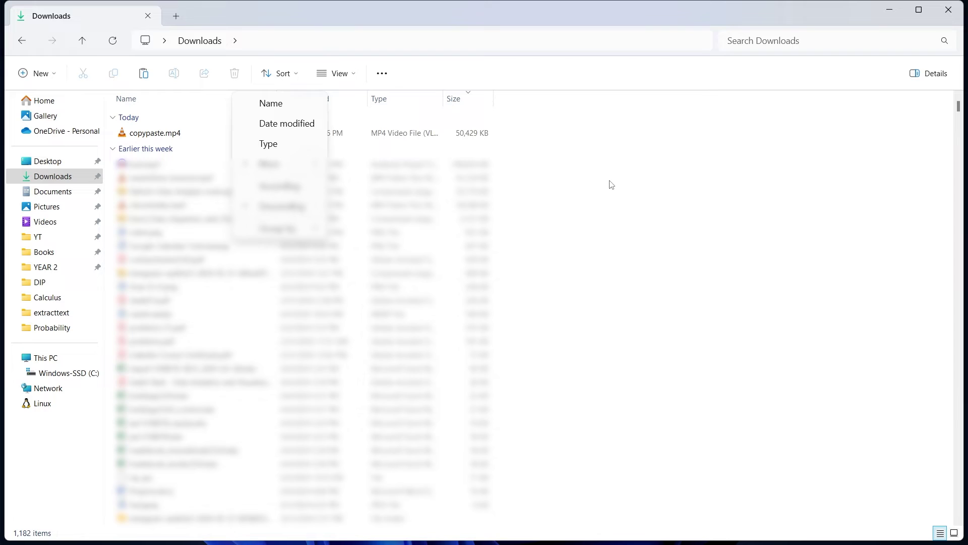
{"action": "left_click", "coordinate": [295, 123]}
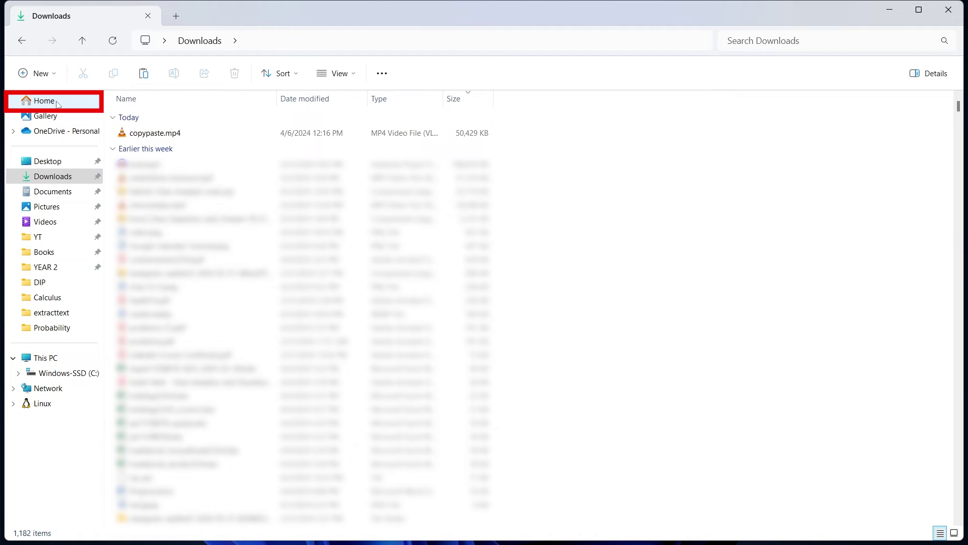
Go to Home and scroll through its Quick access, Favorites and Recent sections.
{"action": "left_click", "coordinate": [27, 103]}
{"action": "scroll", "coordinate": [218, 149], "scroll_direction": "down", "scroll_amount": 3}
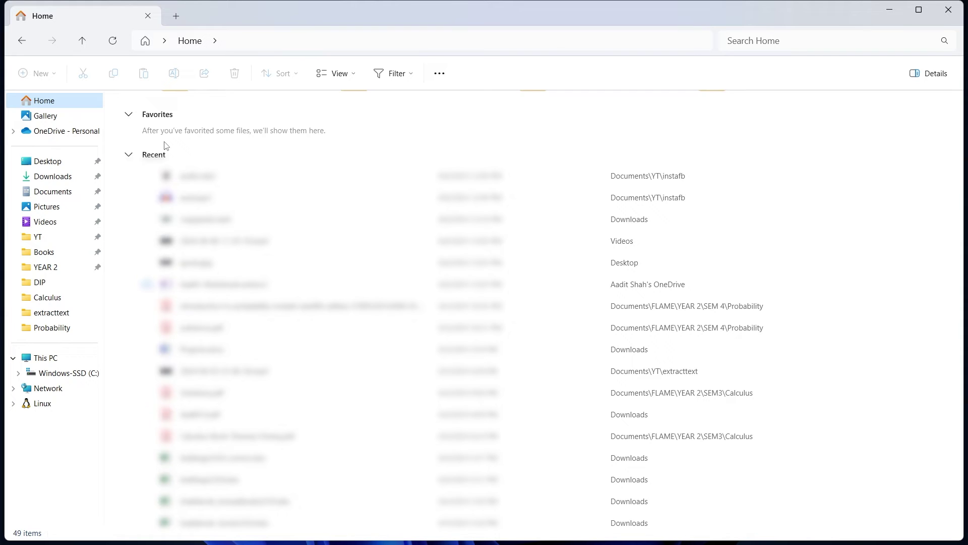
{"action": "scroll", "coordinate": [166, 146], "scroll_direction": "down", "scroll_amount": 5}
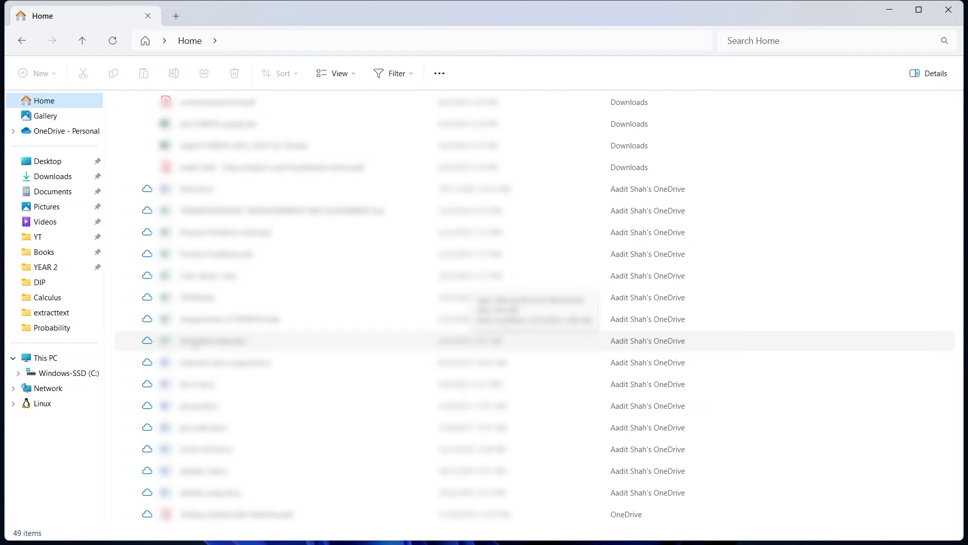
{"action": "scroll", "coordinate": [198, 225], "scroll_direction": "up", "scroll_amount": 5}
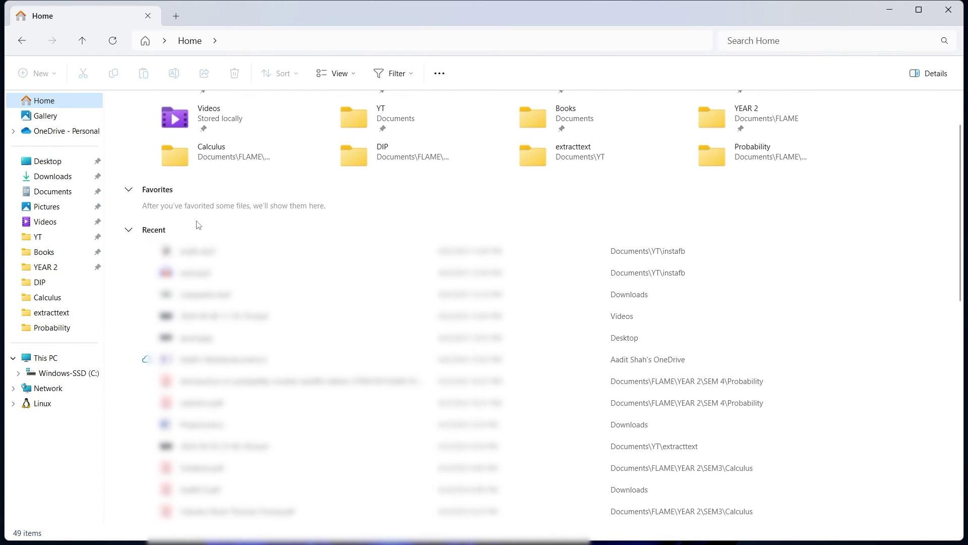
{"action": "scroll", "coordinate": [201, 225], "scroll_direction": "up", "scroll_amount": 1}
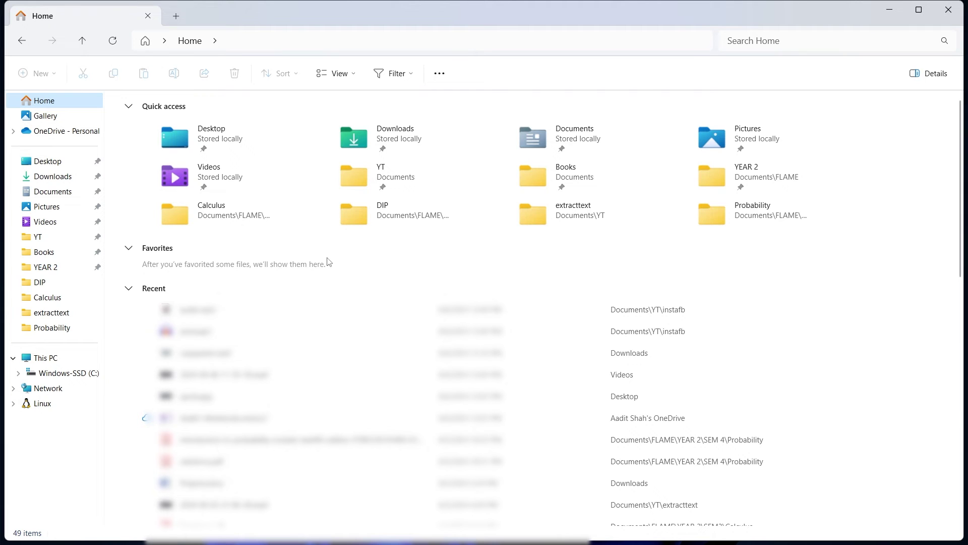
{"action": "left_click", "coordinate": [786, 40]}
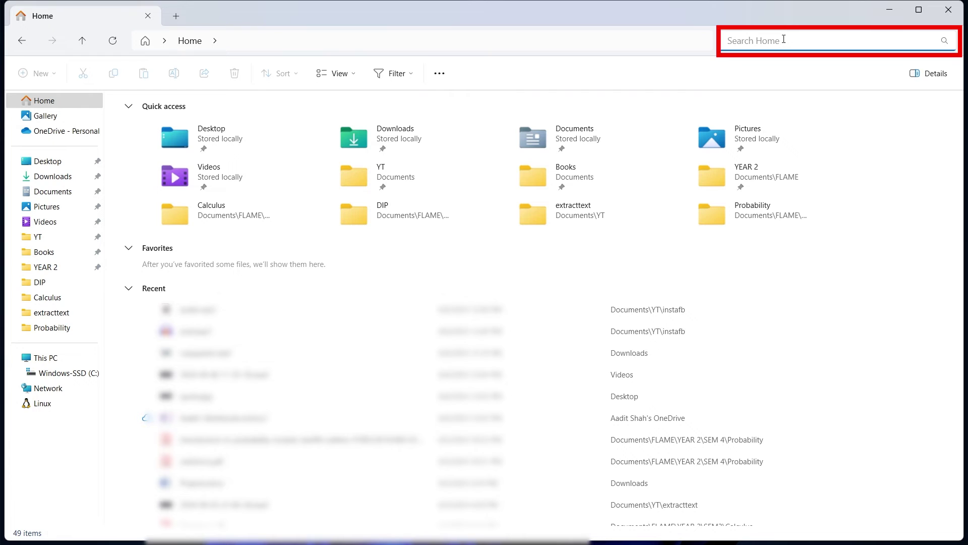
{"action": "type", "text": "logo"}
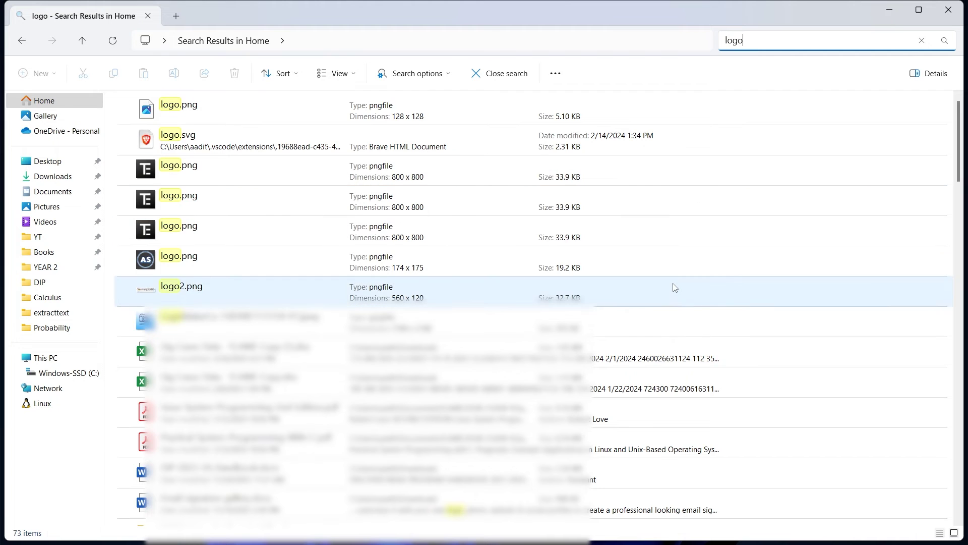
{"action": "scroll", "coordinate": [580, 222], "scroll_direction": "down", "scroll_amount": 8}
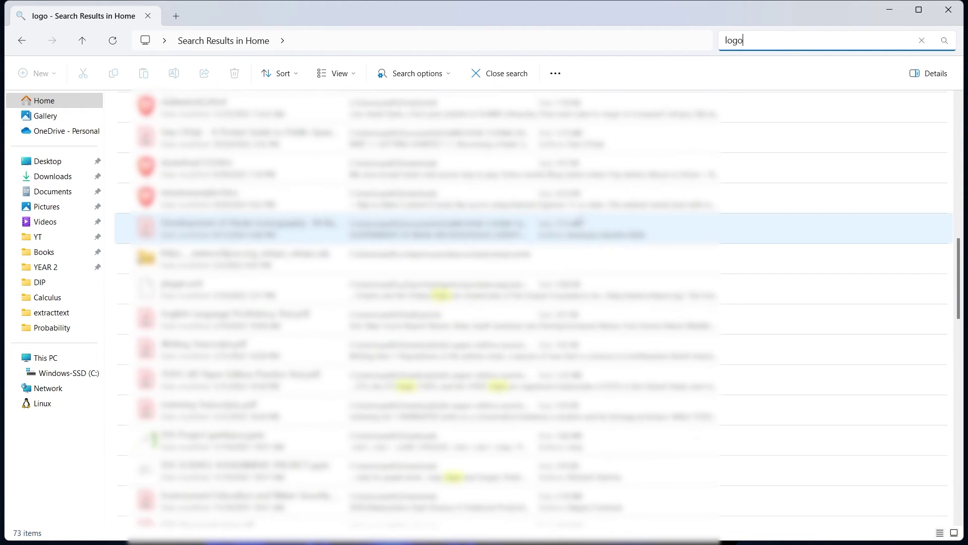
{"action": "scroll", "coordinate": [580, 222], "scroll_direction": "up", "scroll_amount": 8}
{"action": "left_click", "coordinate": [784, 157]}
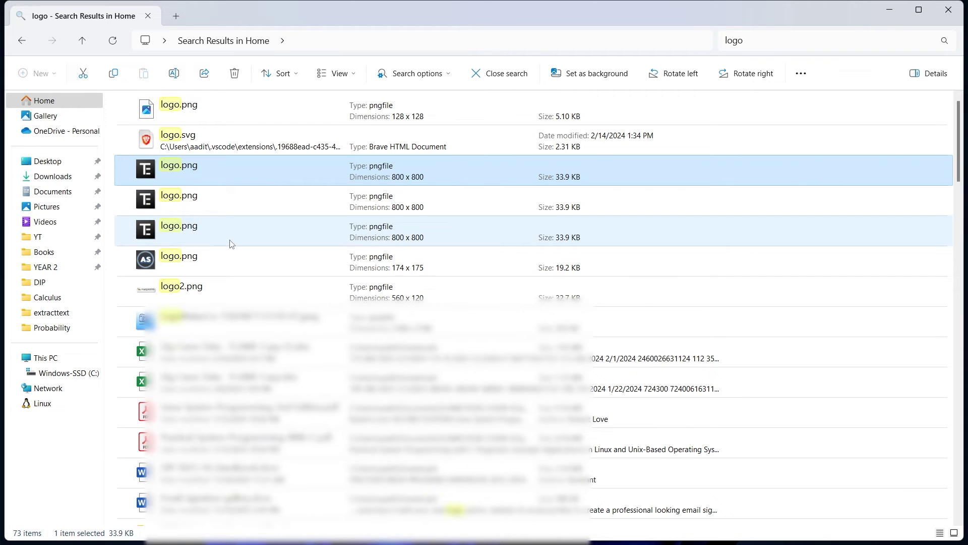
{"action": "key", "text": "ctrl+e"}
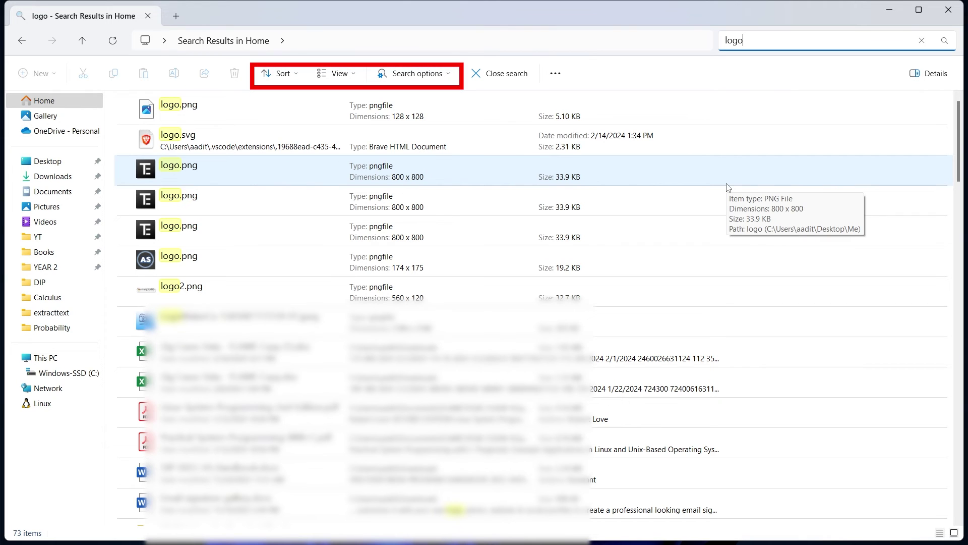
{"action": "left_click", "coordinate": [411, 76]}
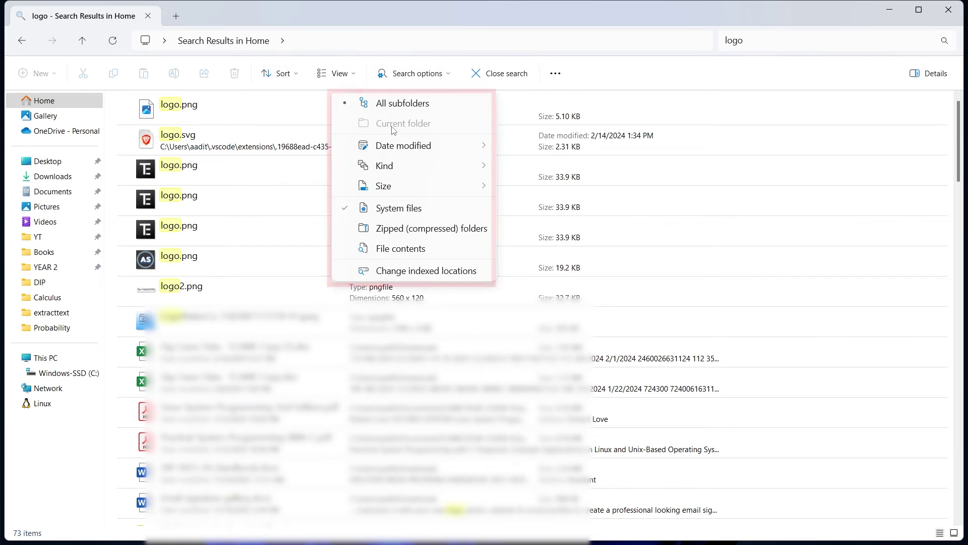
{"action": "mouse_move", "coordinate": [393, 150]}
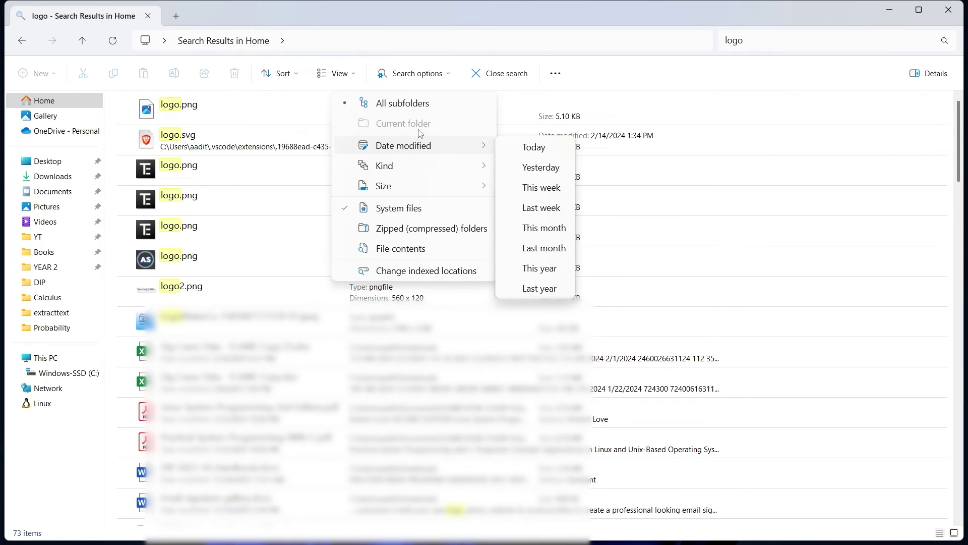
{"action": "mouse_move", "coordinate": [374, 169]}
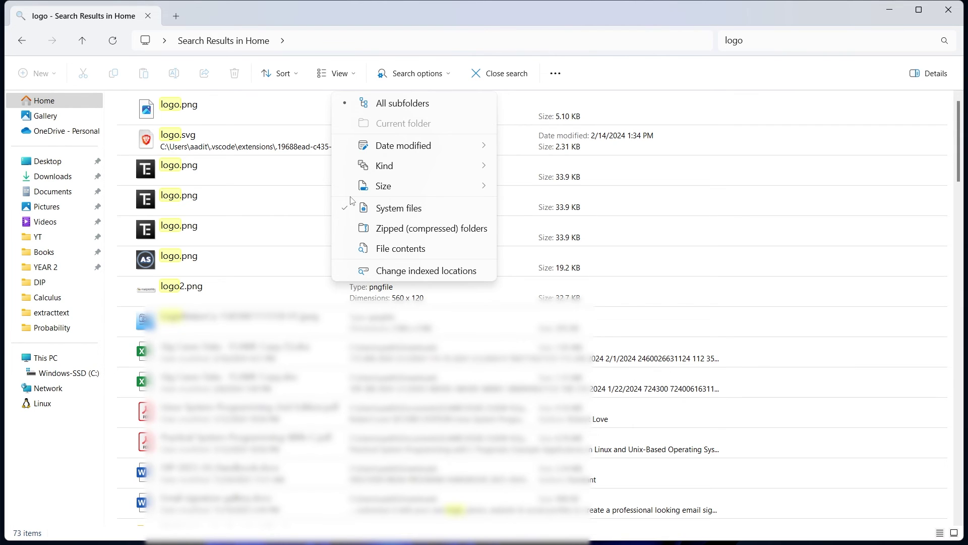
{"action": "key", "text": "alt+Left"}
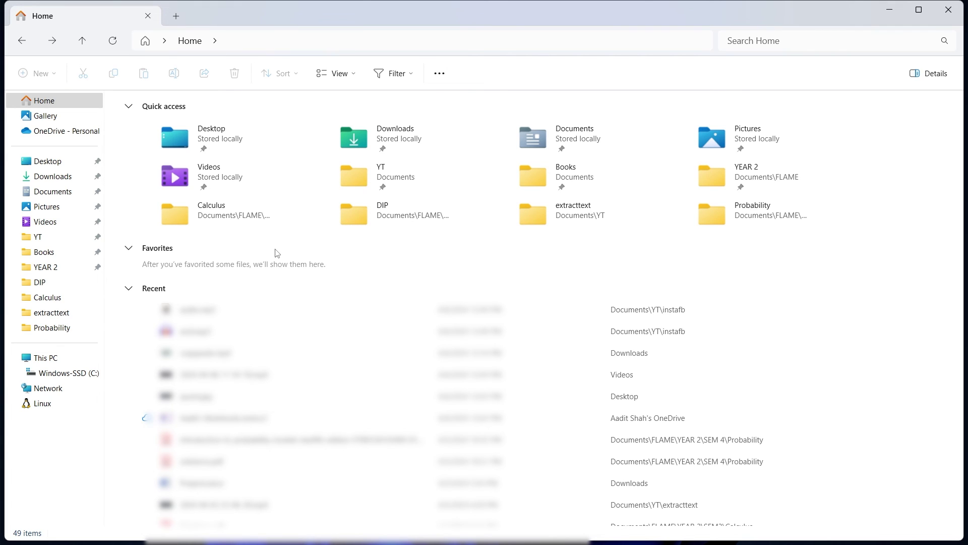
Open the Recycle Bin through a Start search for 'recycle bin'.
{"action": "key", "text": "ctrl+f"}
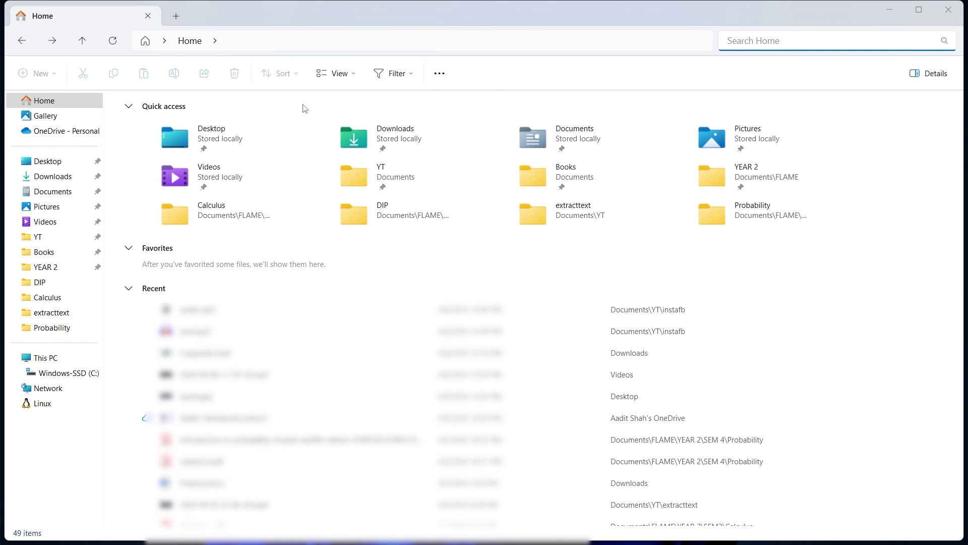
{"action": "key", "text": "super"}
{"action": "type", "text": "recycle bin"}
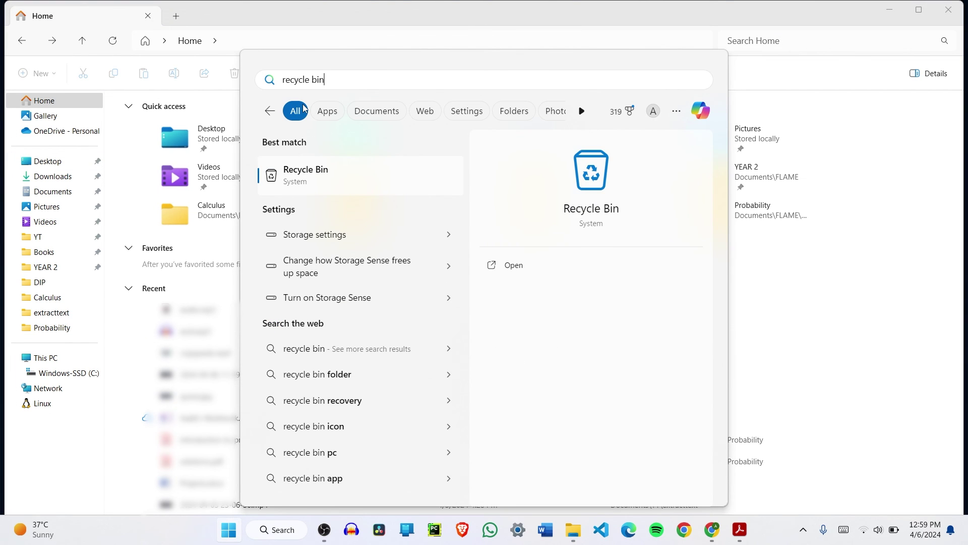
{"action": "key", "text": "Return"}
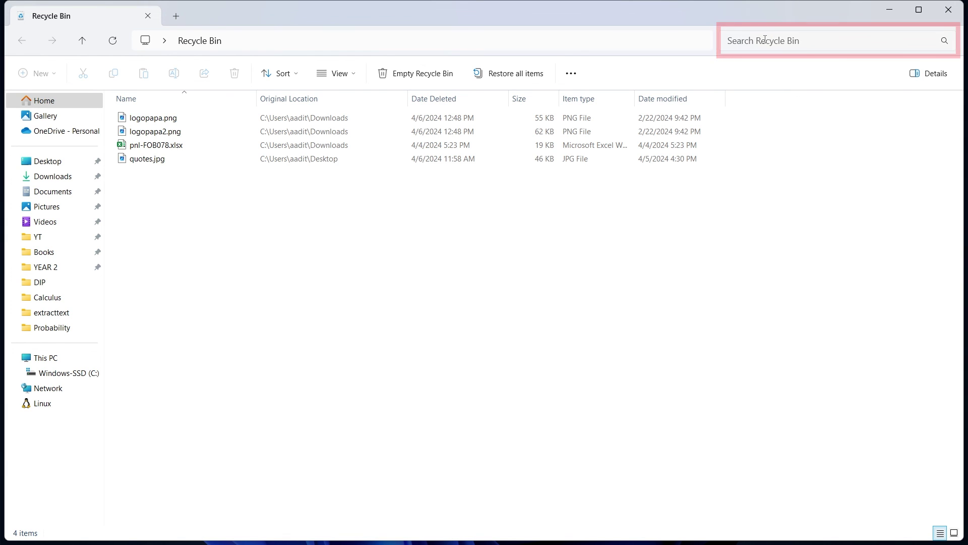
Restore quotes.jpg to the Desktop and close the Recycle Bin window.
{"action": "left_click", "coordinate": [355, 160]}
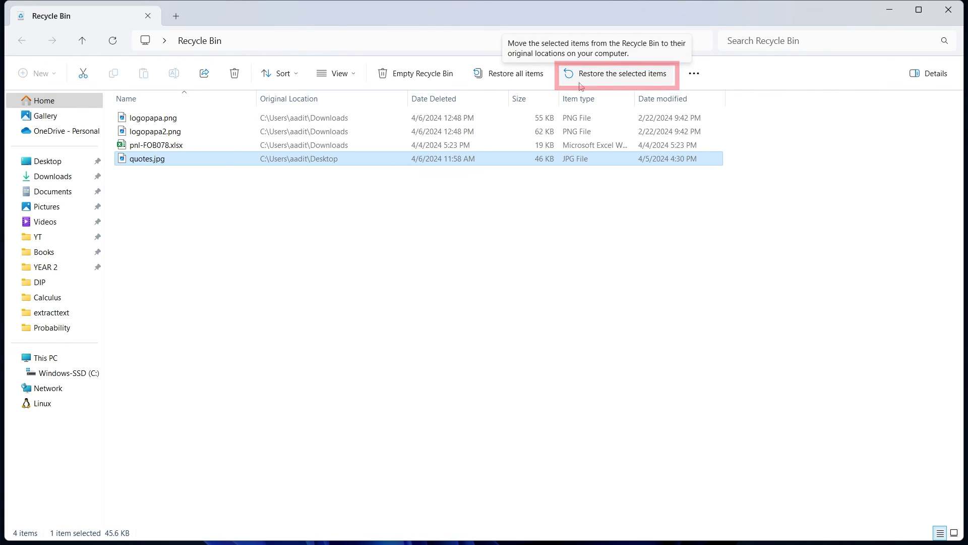
{"action": "left_click", "coordinate": [631, 79]}
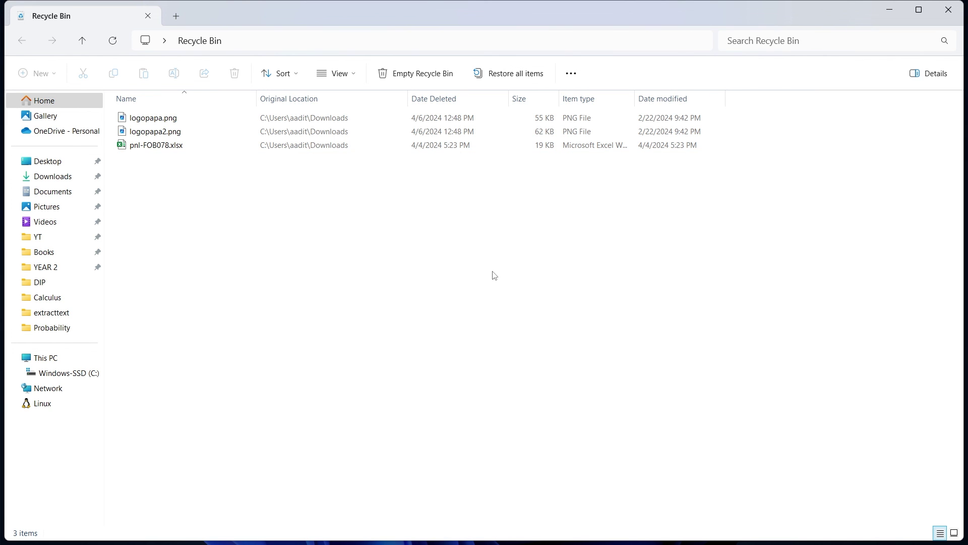
{"action": "key", "text": "alt+F4"}
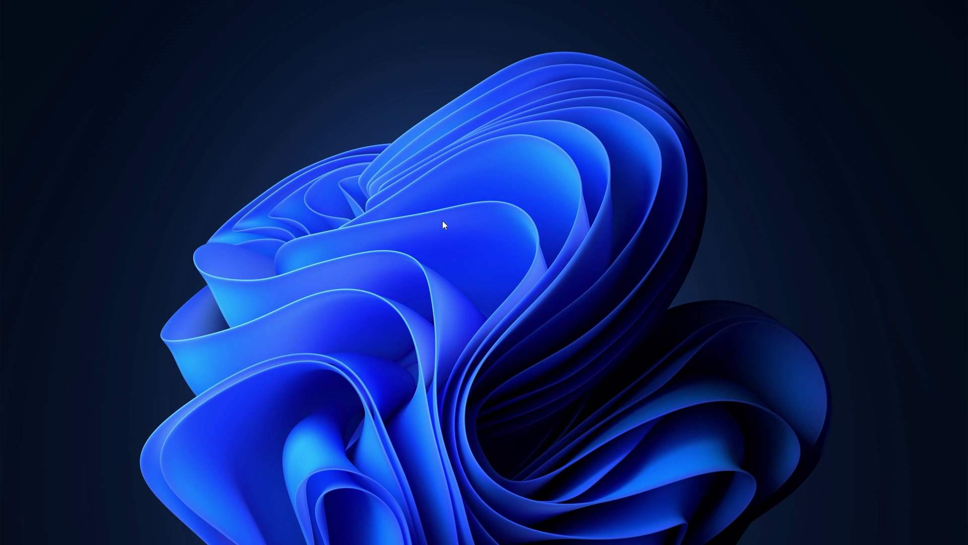